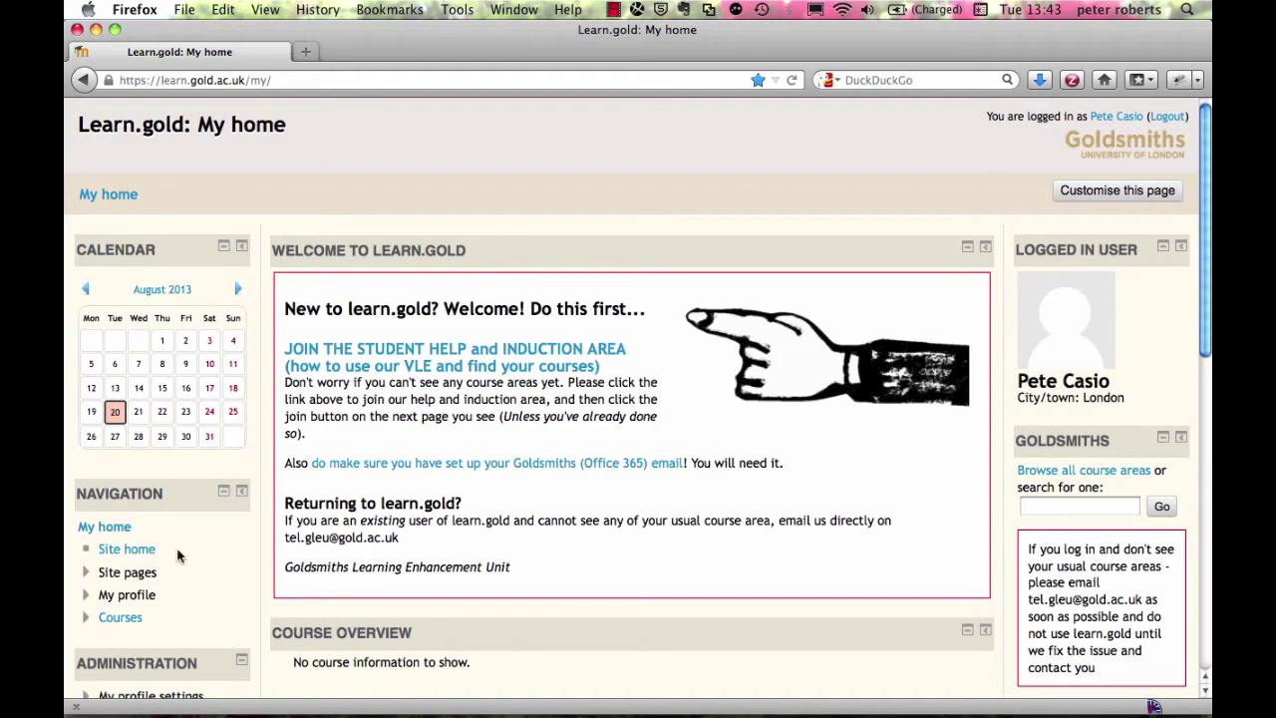
Go from Site home back to My home and join the Student induction to learn.gold and help area without a key.
mouse_move(1207, 224)
left_mouse_down()
mouse_move(1206, 328)
mouse_move(1207, 224)
left_mouse_up()
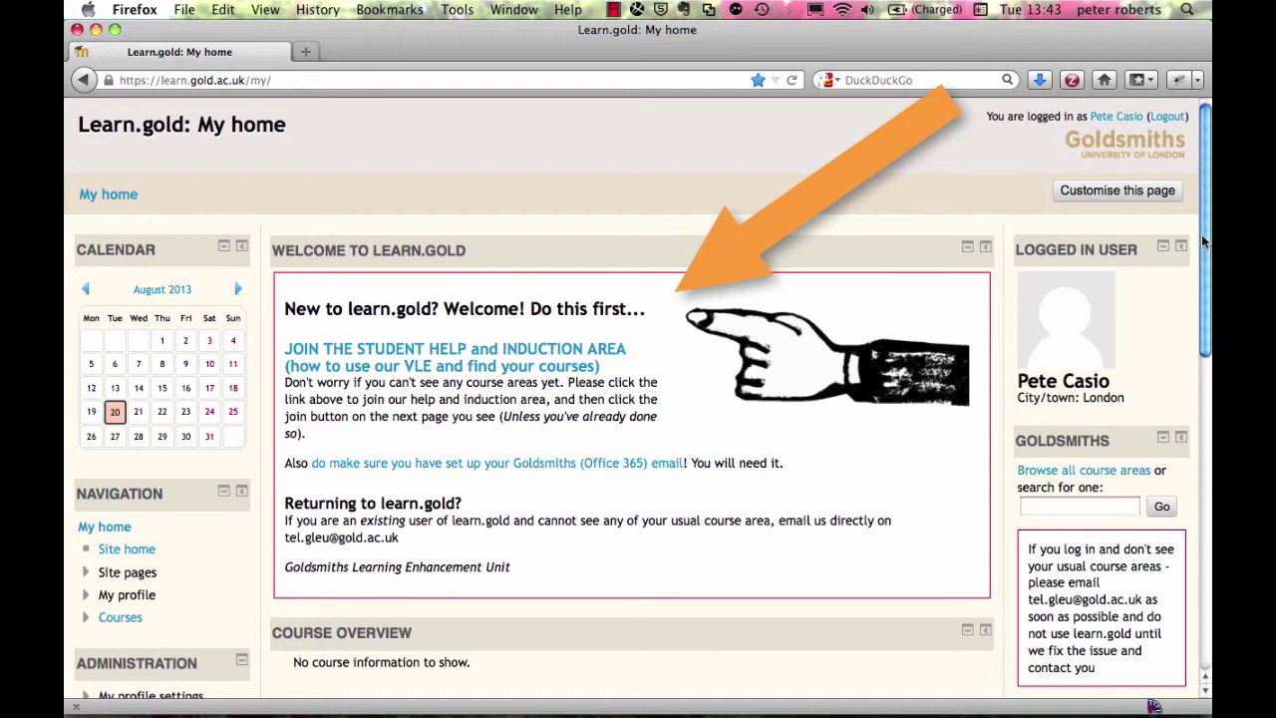
scroll(1203, 240, "down", 5)
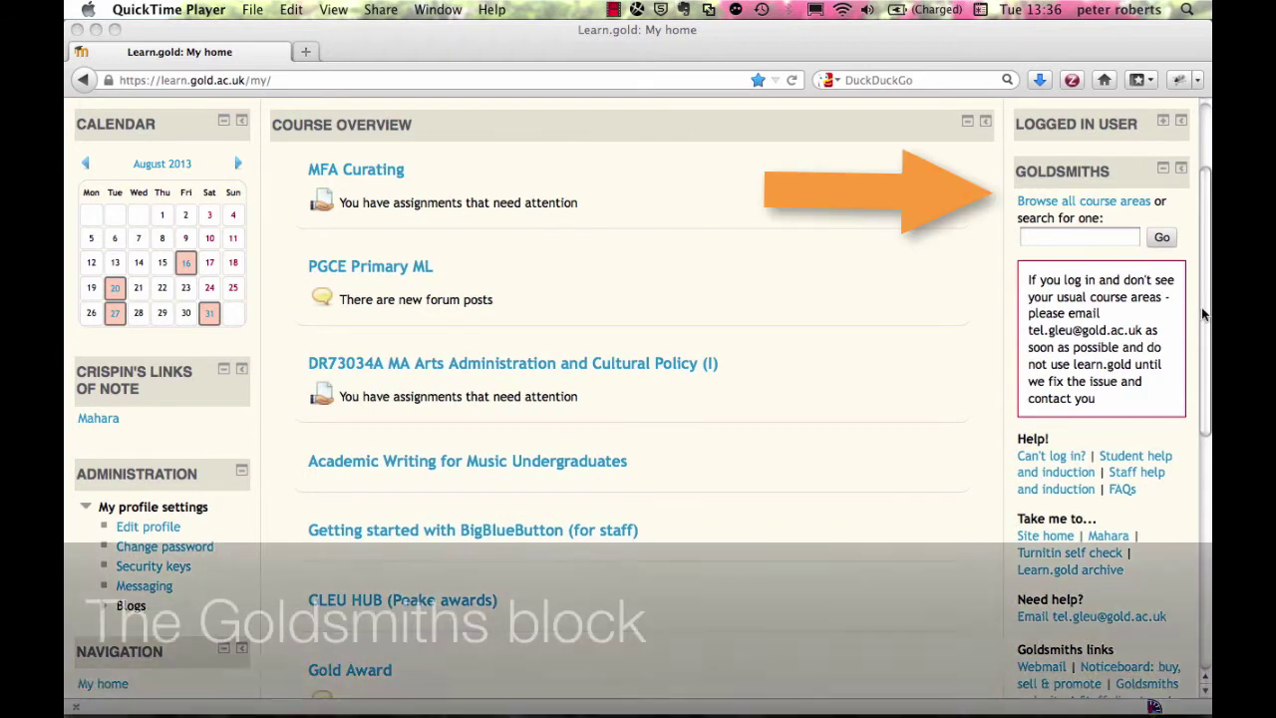
left_click(1204, 314)
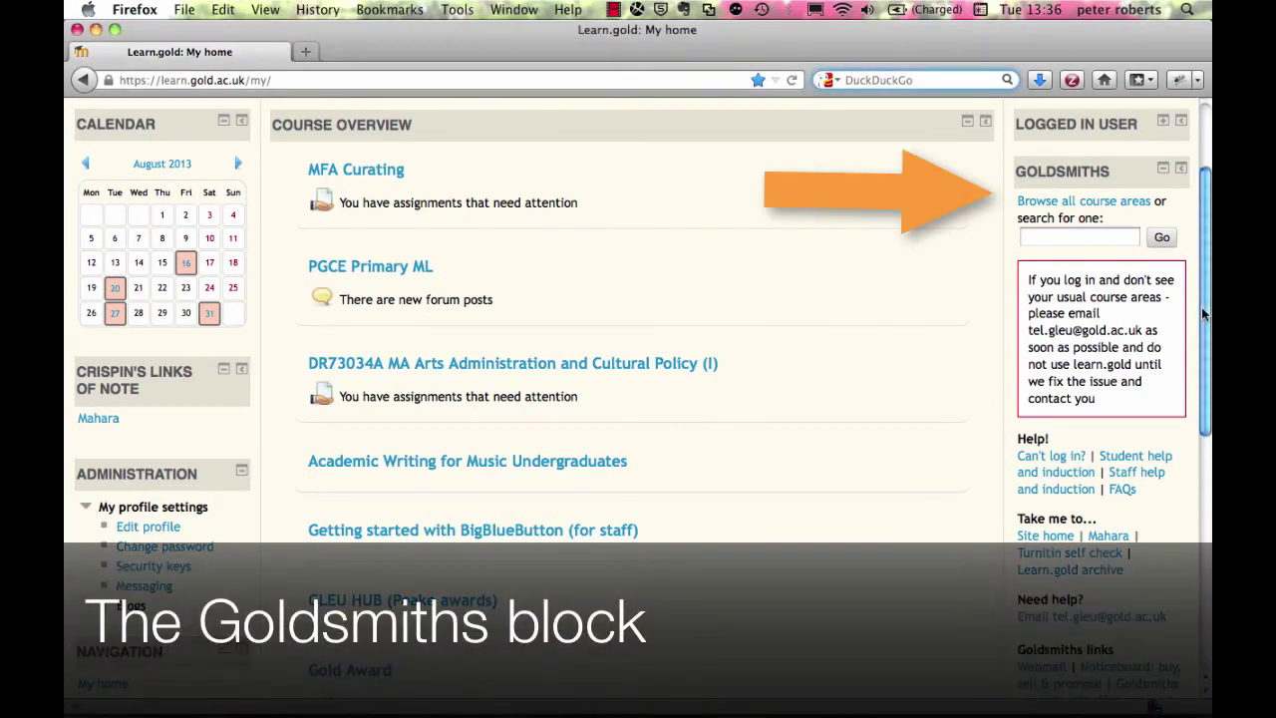
mouse_move(1202, 308)
left_mouse_down()
mouse_move(1200, 397)
mouse_move(1208, 319)
left_mouse_up()
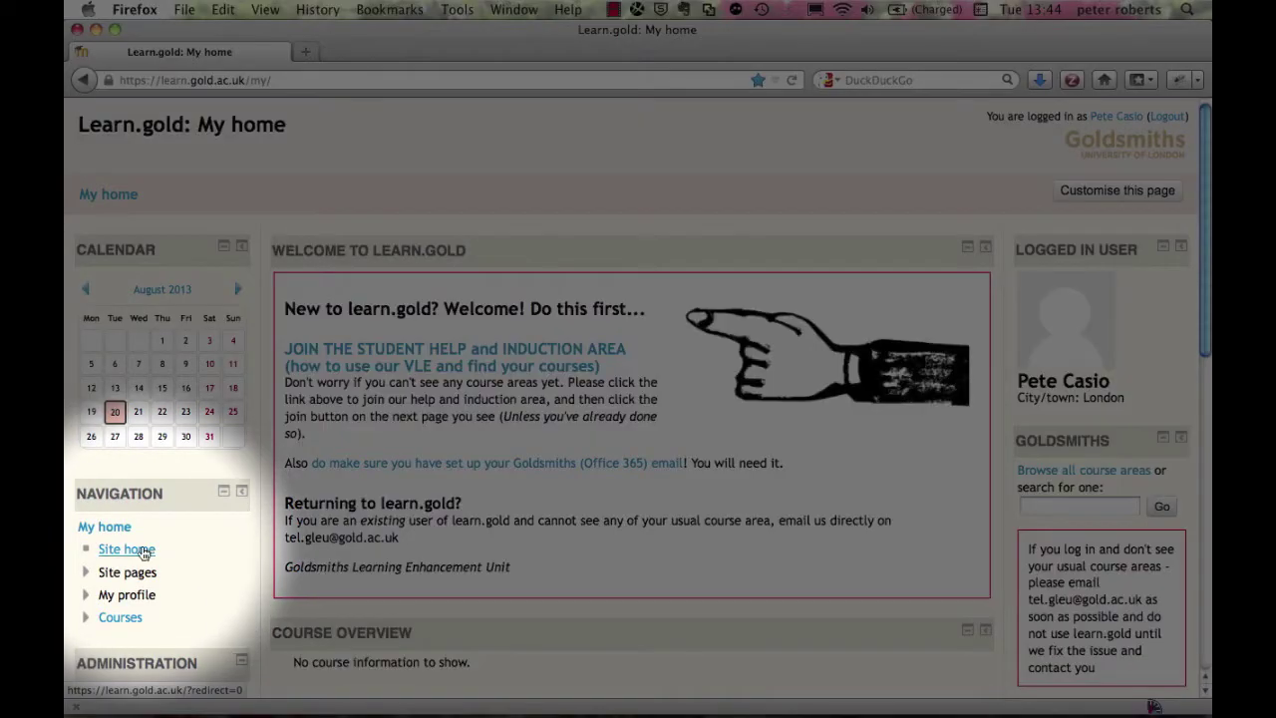
left_click(142, 550)
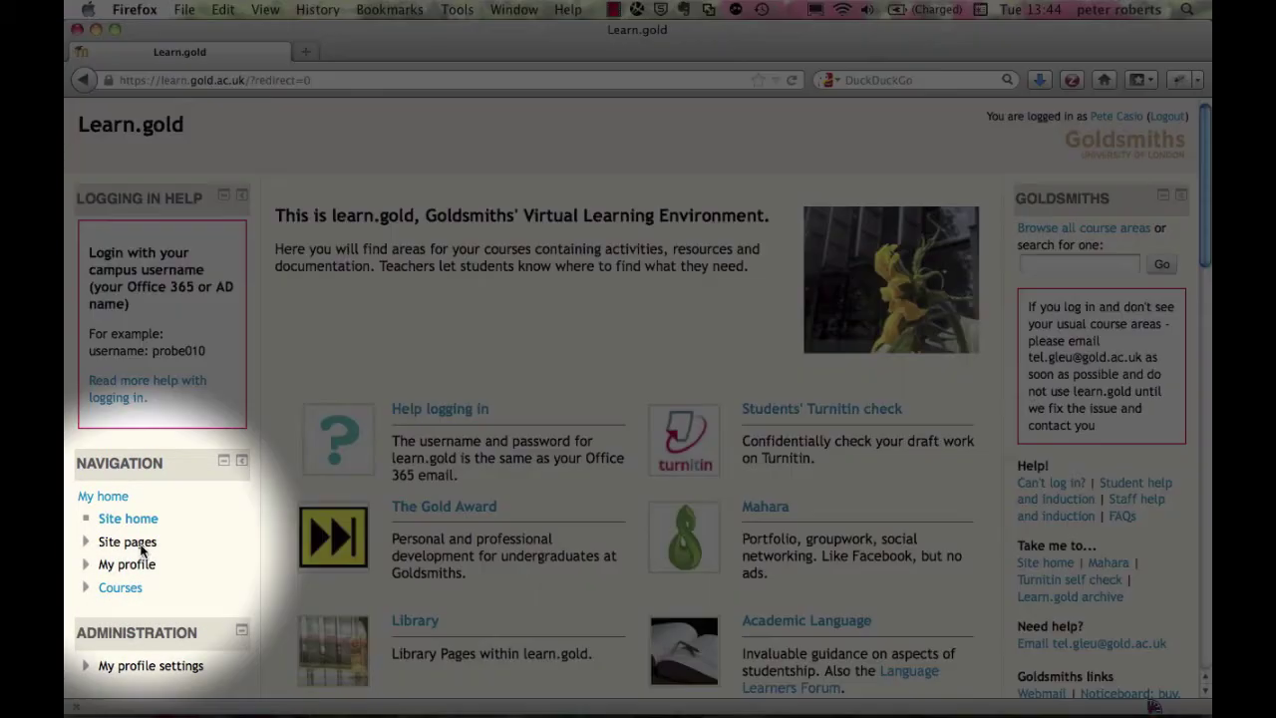
left_click(118, 497)
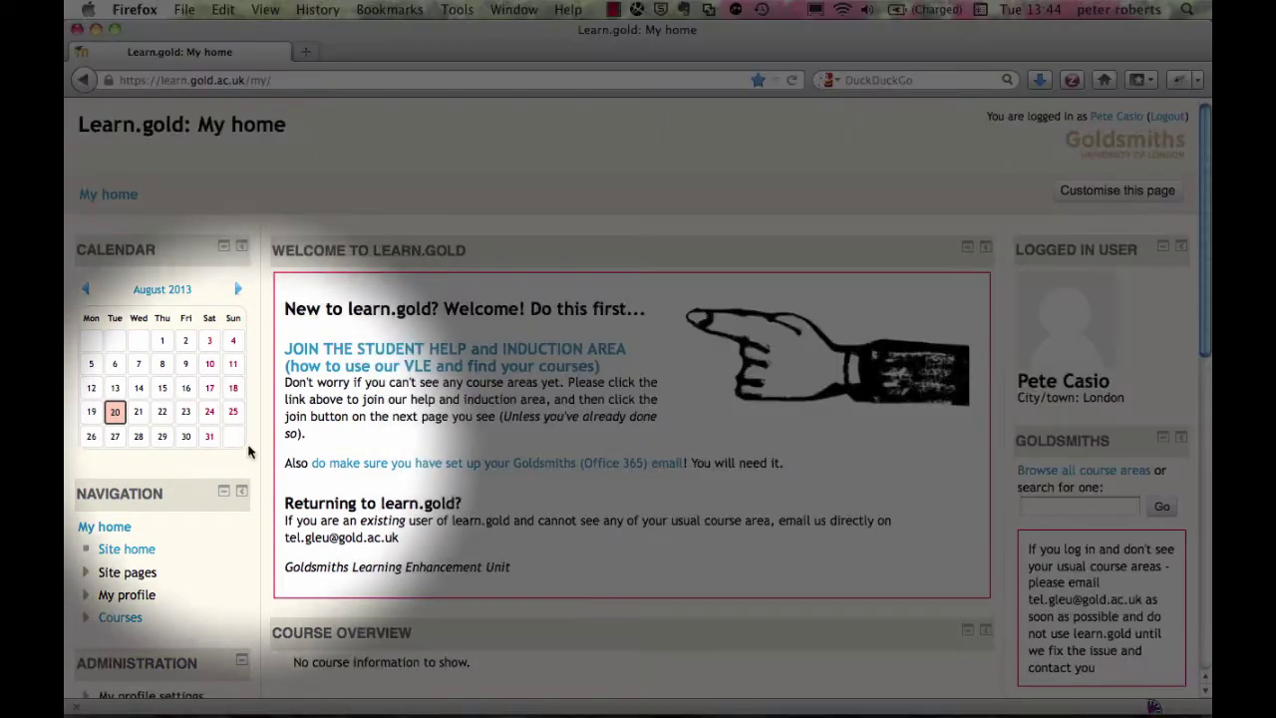
left_click(400, 360)
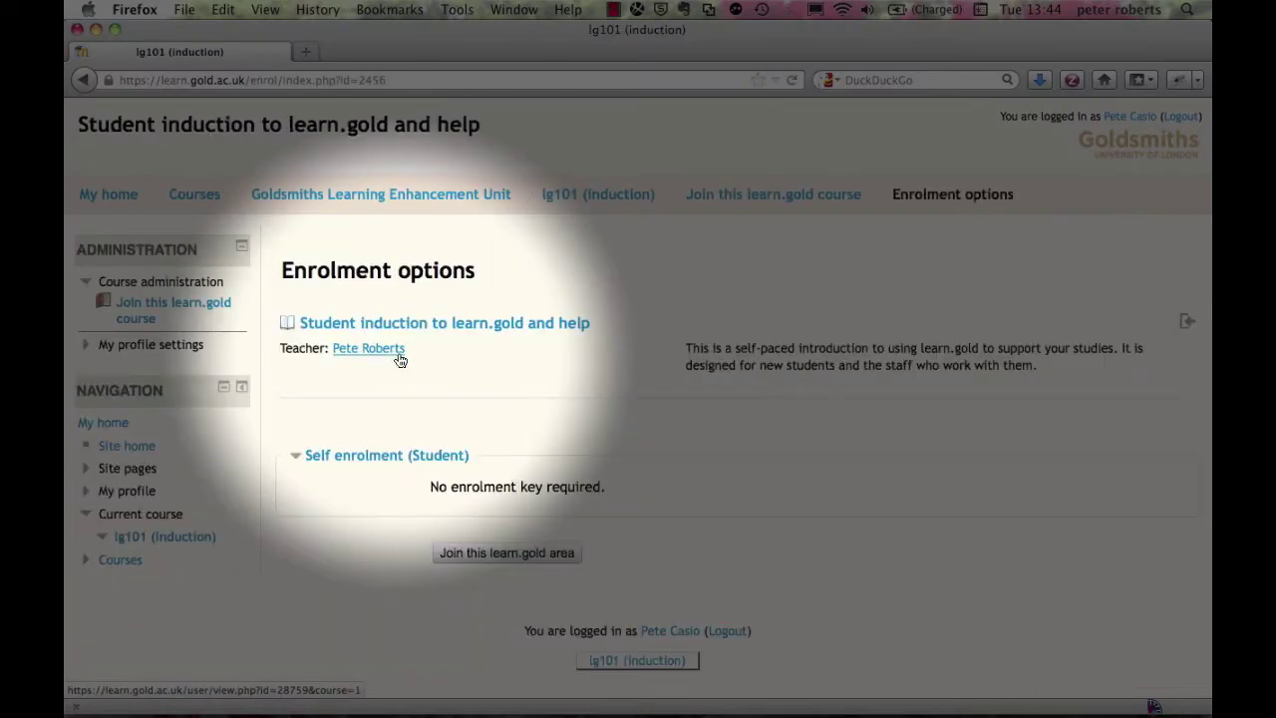
left_click(465, 553)
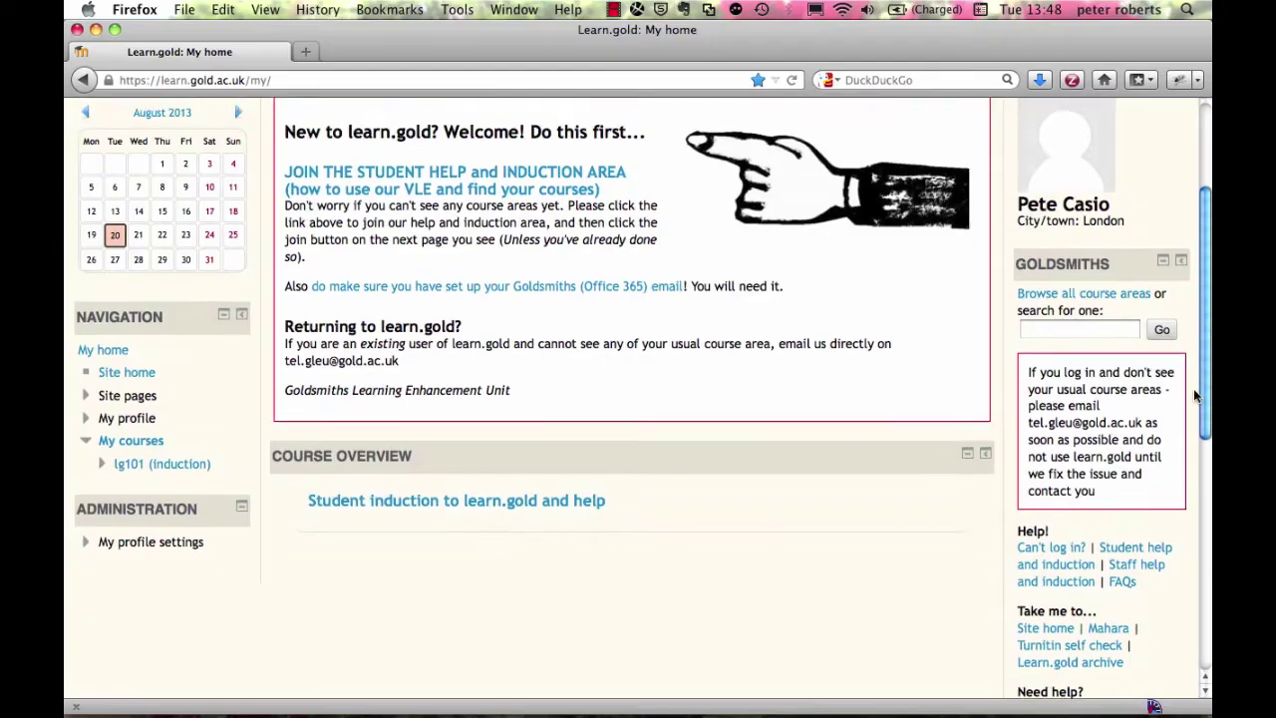
Scroll My home down to the Goldsmiths block with the course-area search box.
scroll(1191, 448, "down", 3)
scroll(1188, 451, "down", 1)
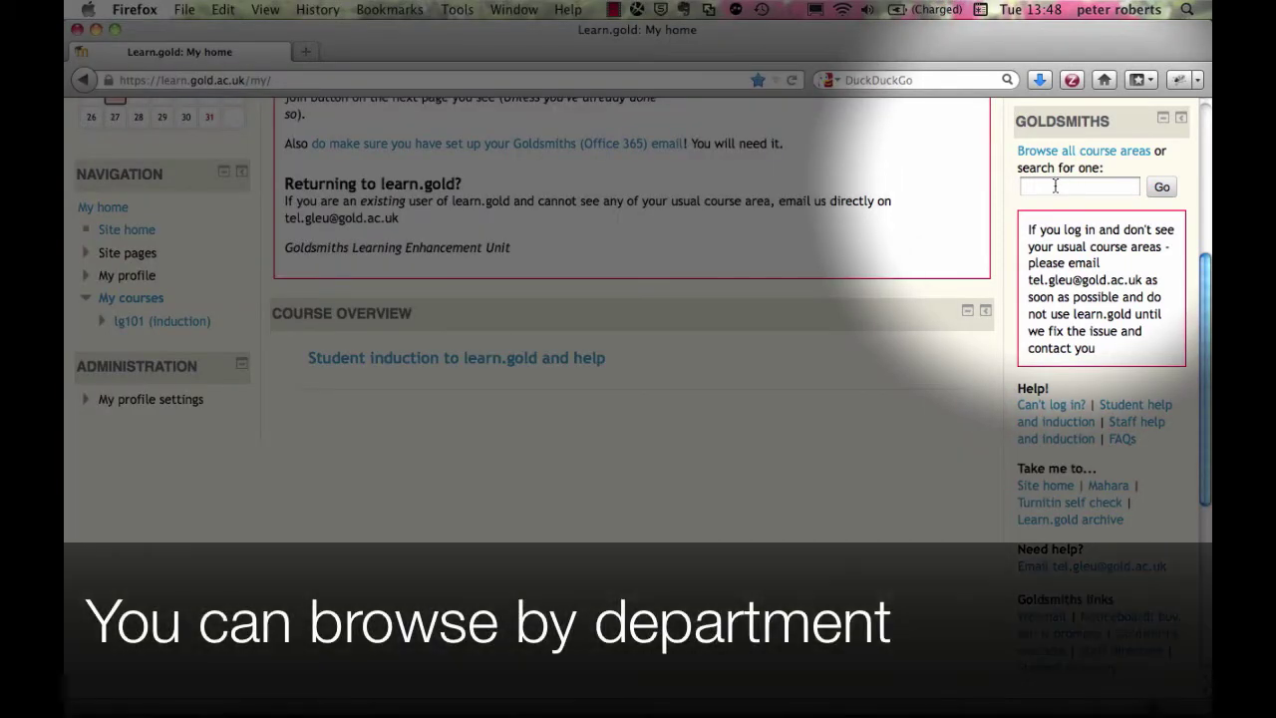
Browse all course areas by department and open the Computing department's course list.
left_click(1062, 156)
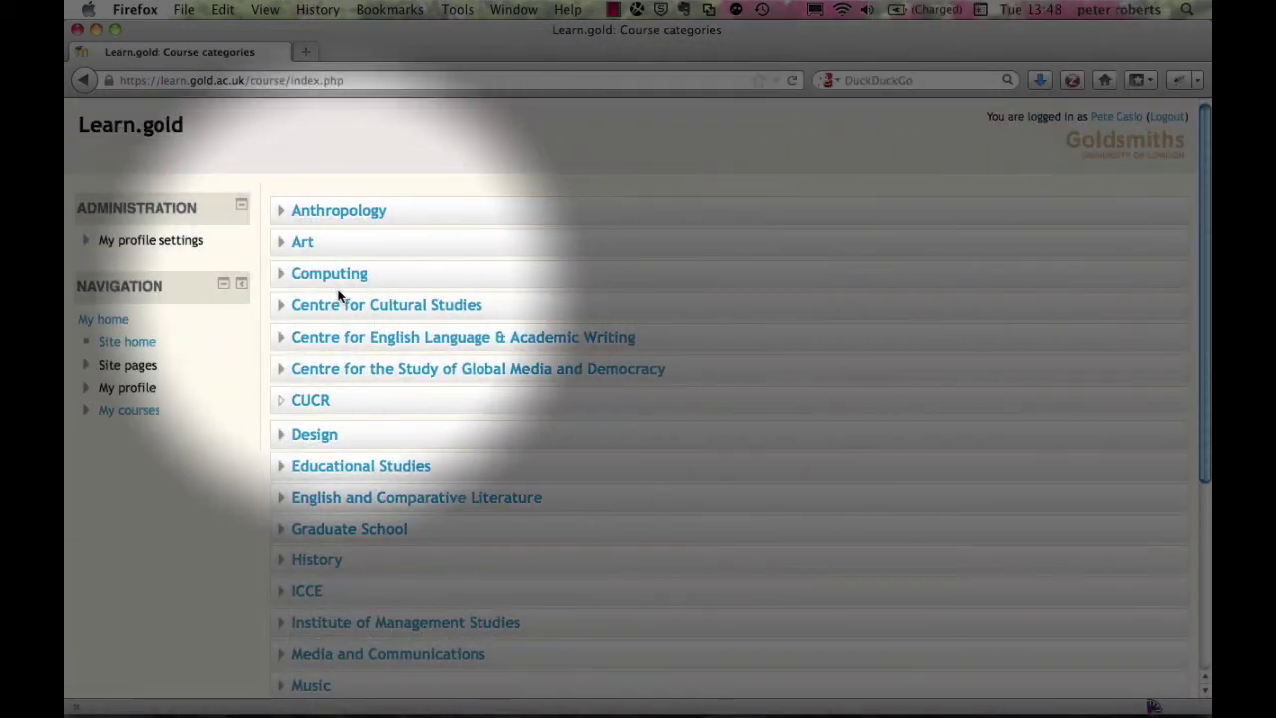
left_click(330, 276)
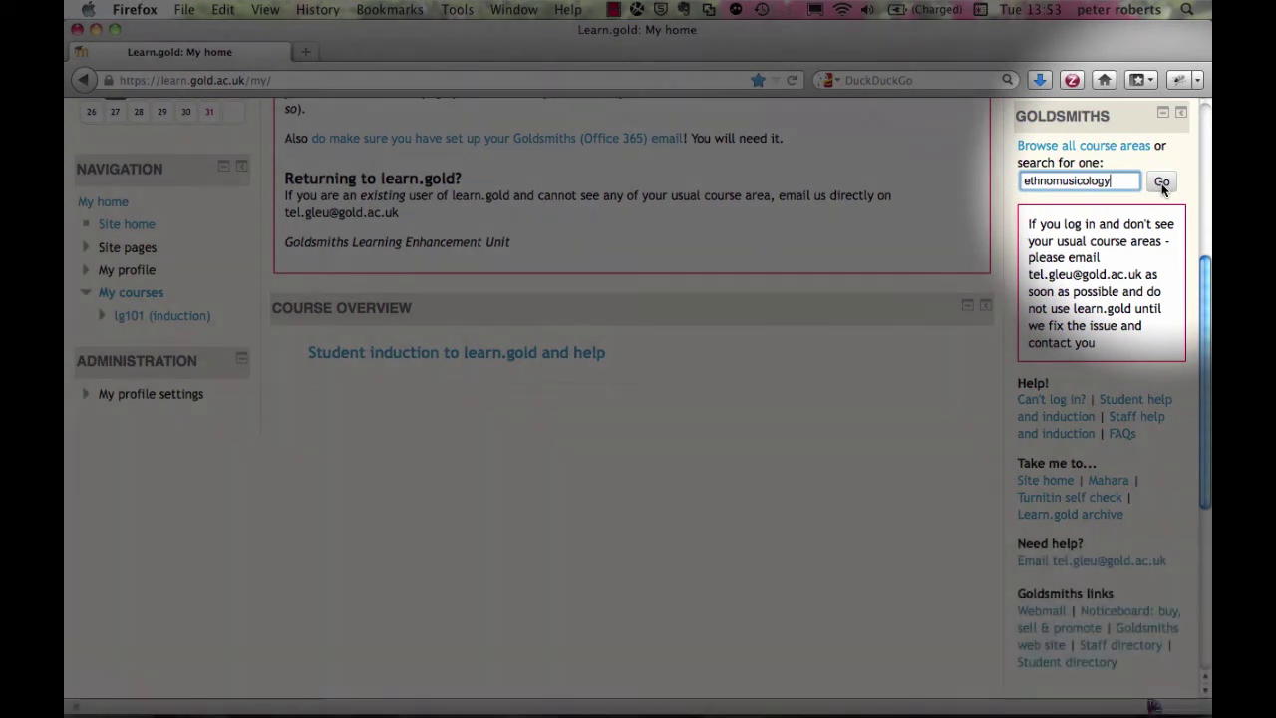
Search course areas for 'ethnomusicology', then replace the term with 'music' and search again.
left_click(1162, 184)
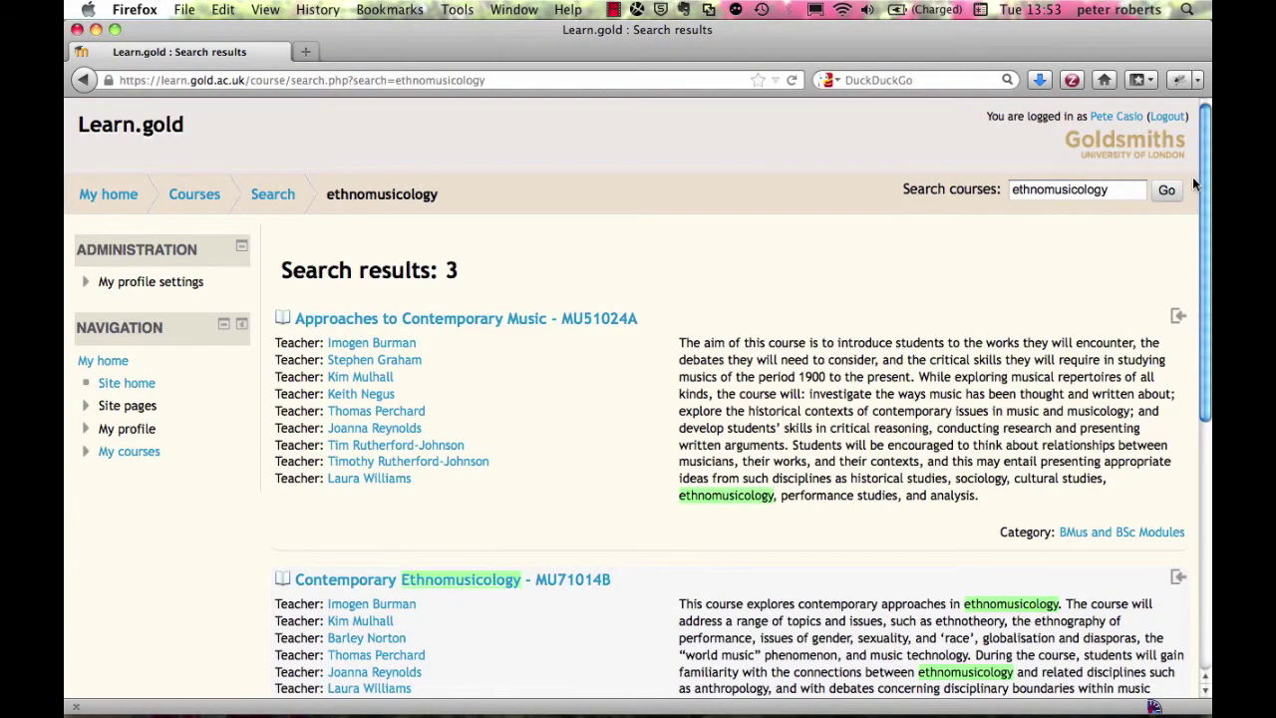
left_click_drag(1203, 173, 1199, 453)
left_click_drag(820, 579, 648, 571)
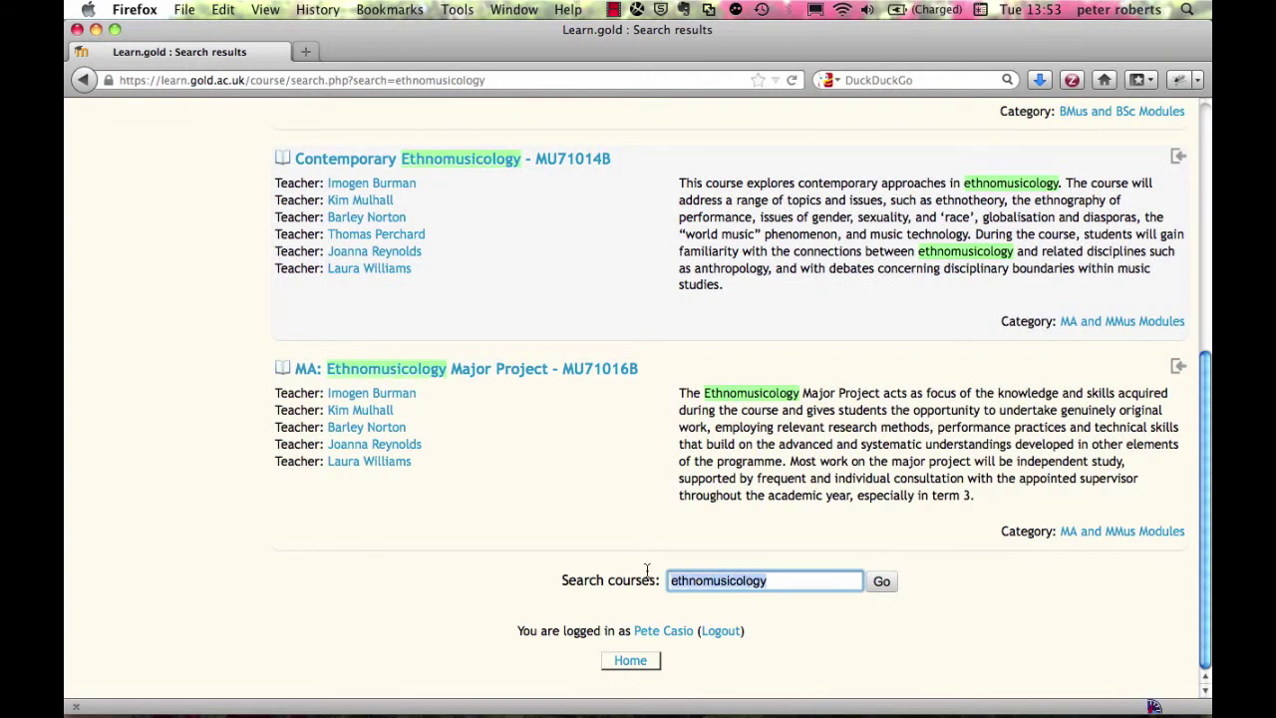
key("BackSpace")
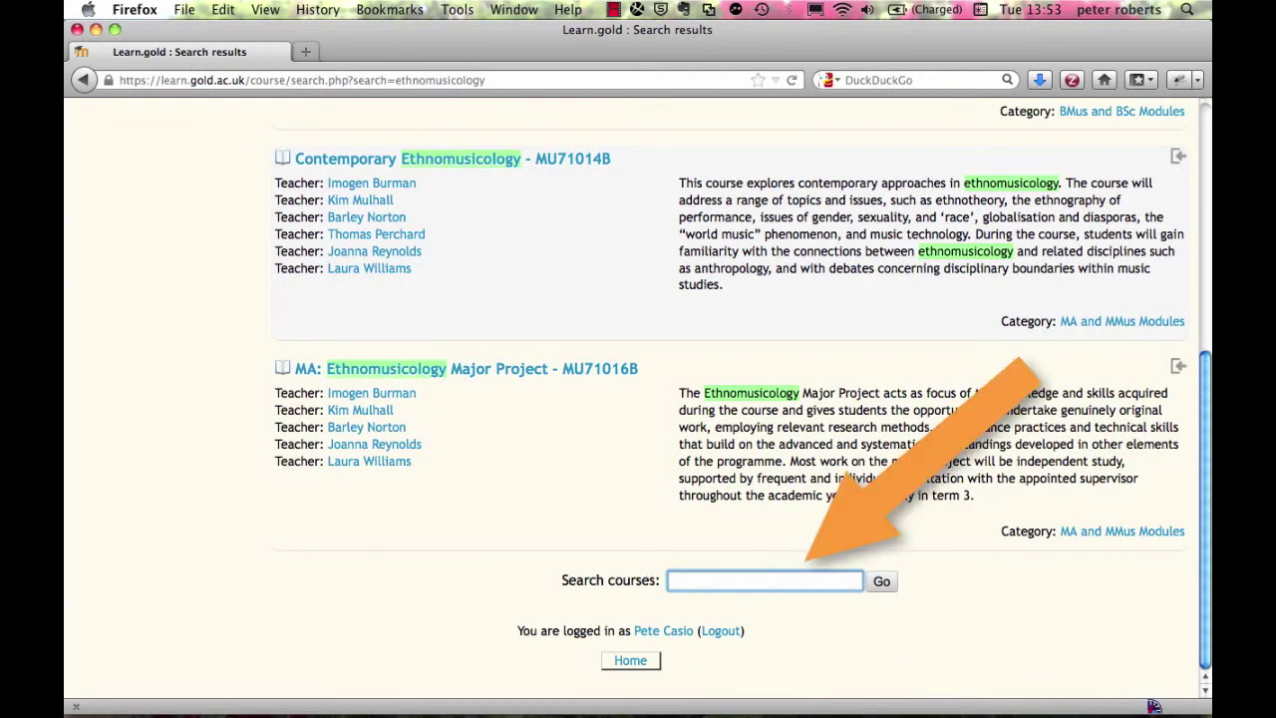
type("music")
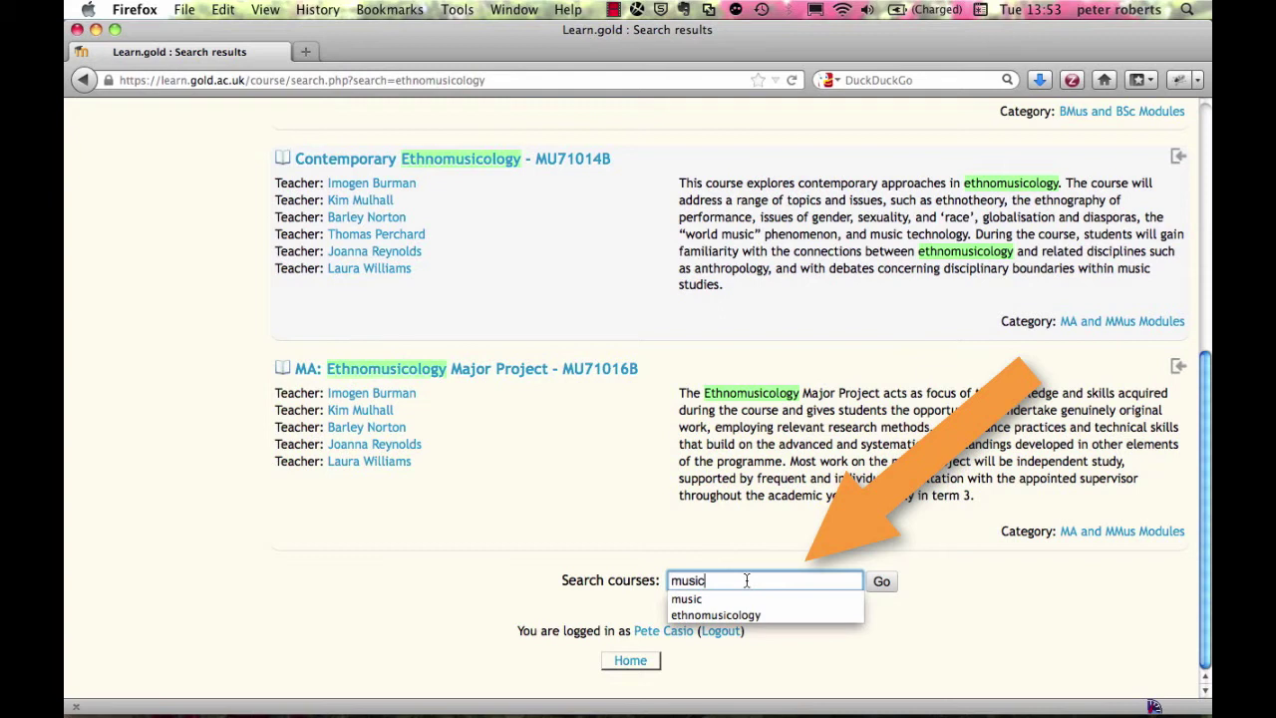
left_click(765, 580)
left_click(881, 580)
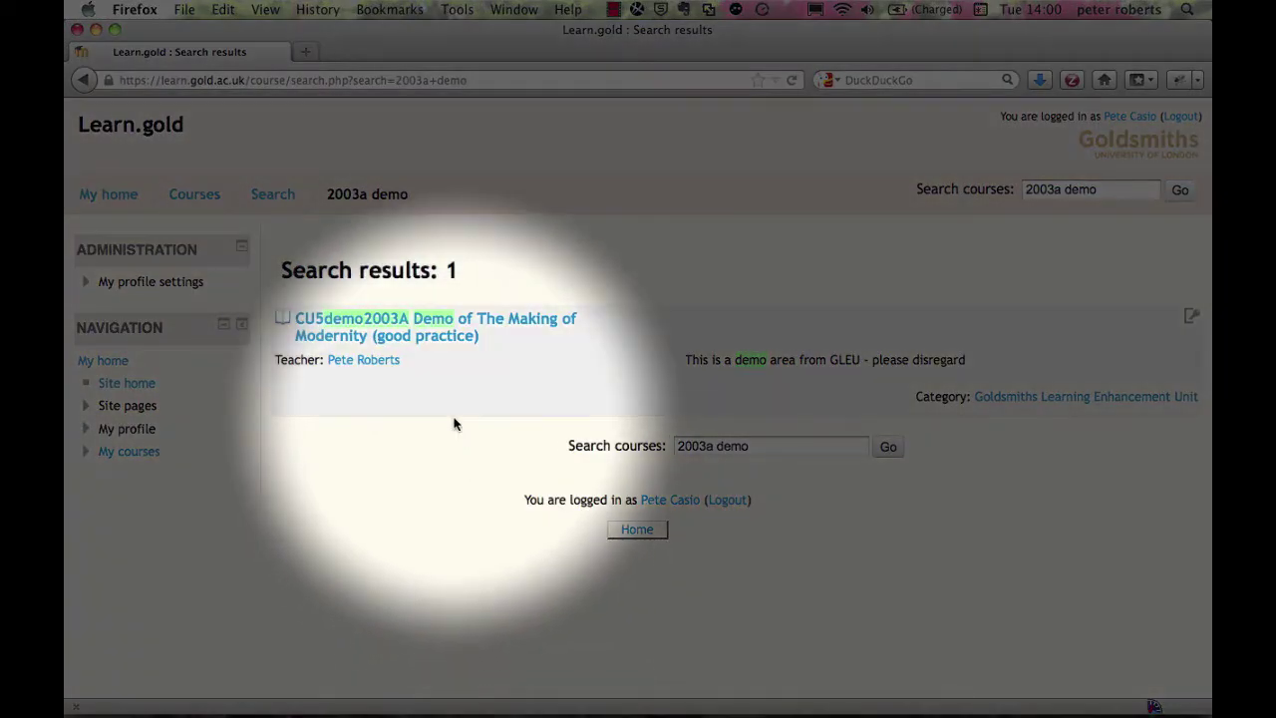
Open CU5demo2003A Demo of The Making of Modernity and join it by entering its enrolment key.
left_click(428, 337)
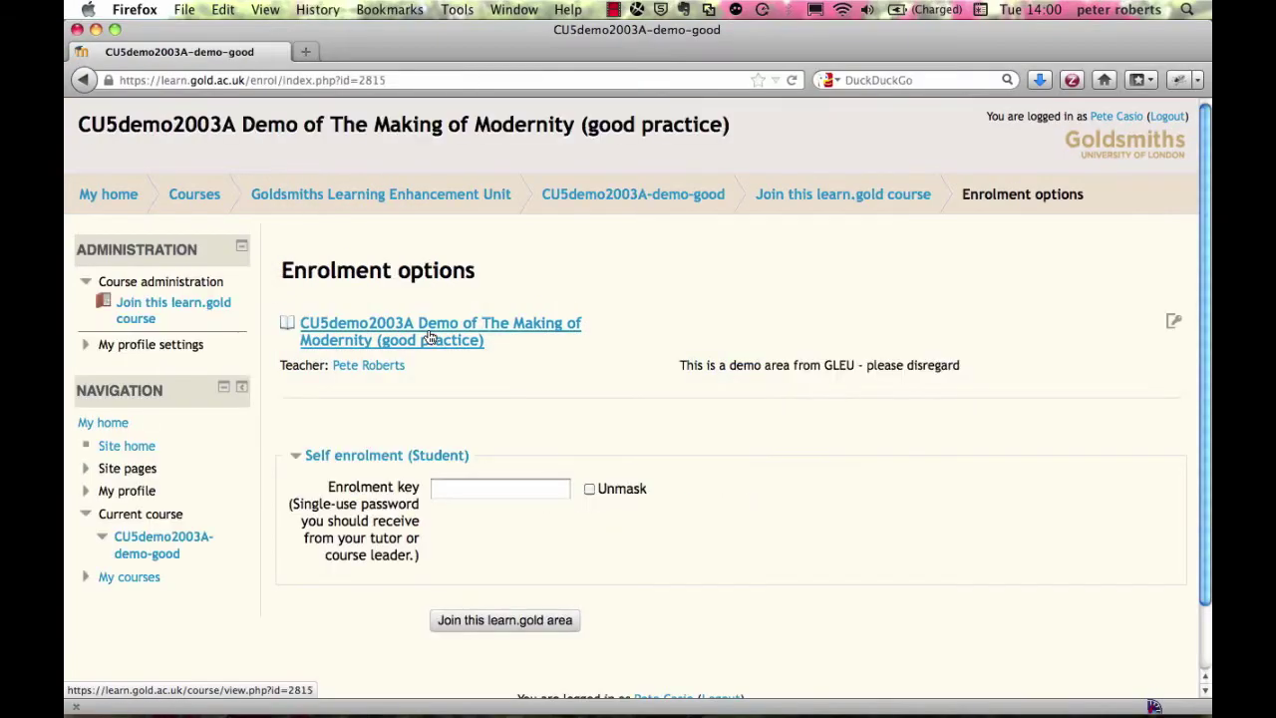
left_click(522, 495)
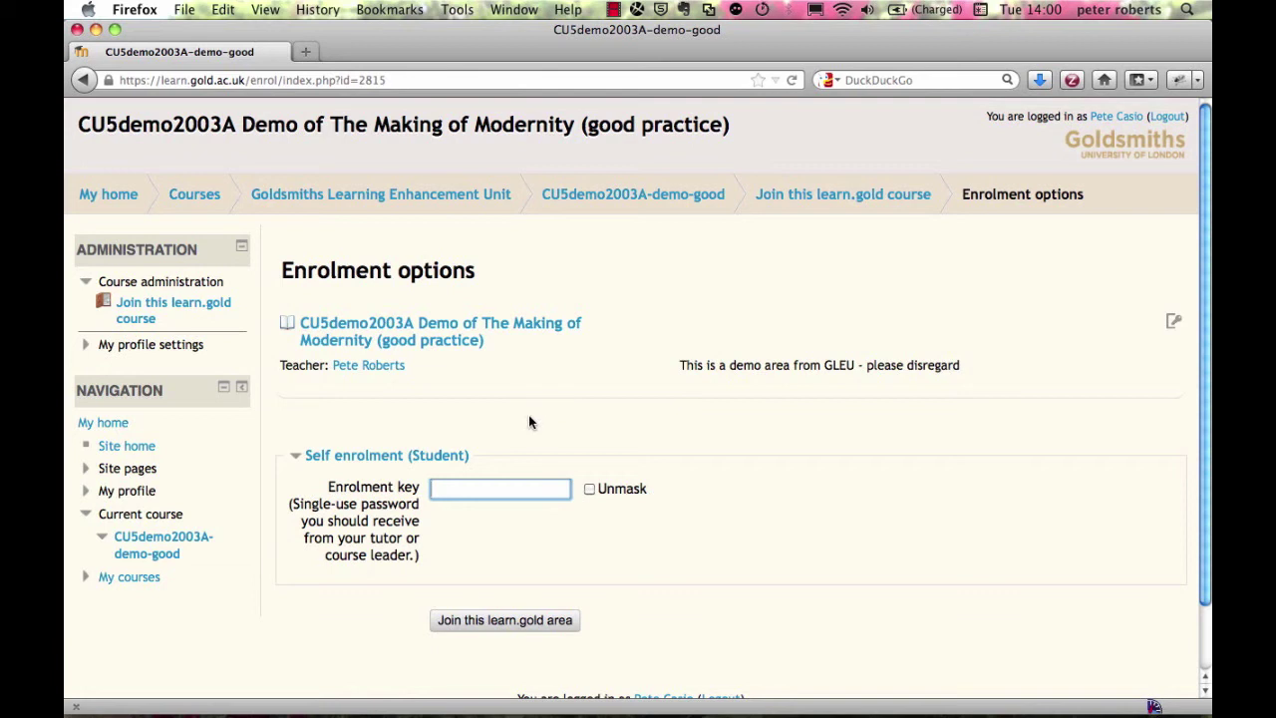
type("••••")
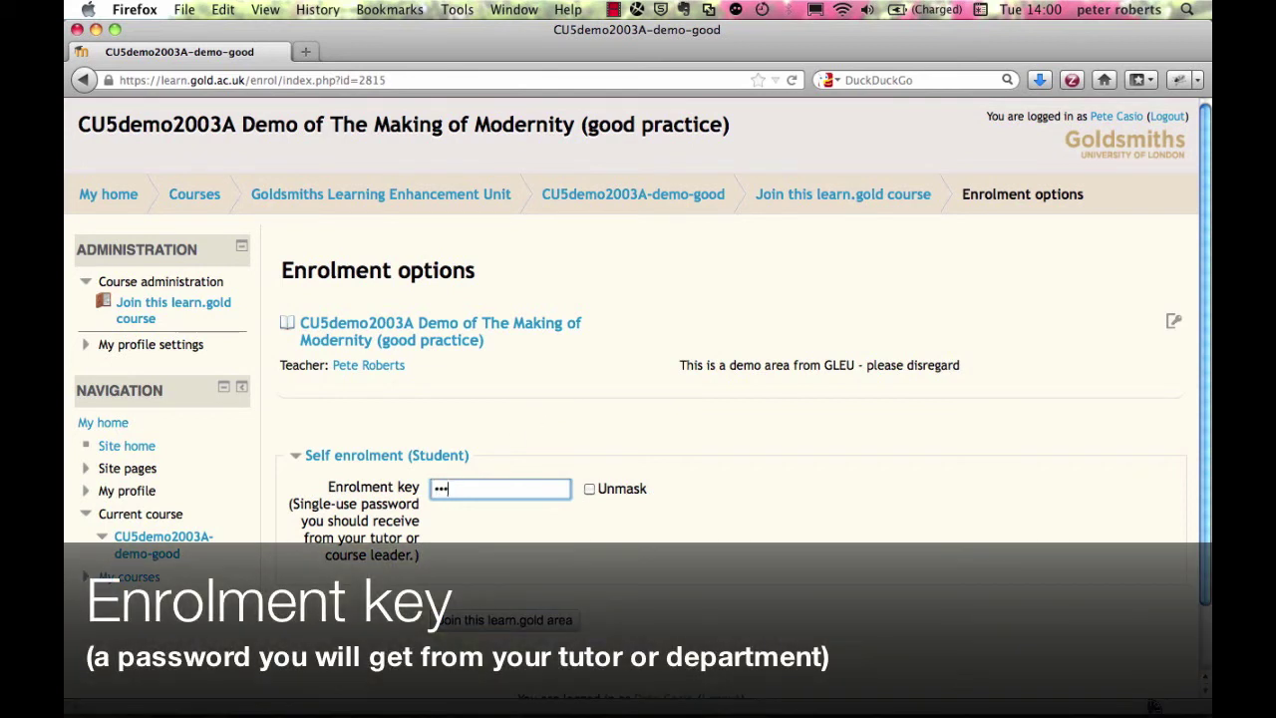
type("••••")
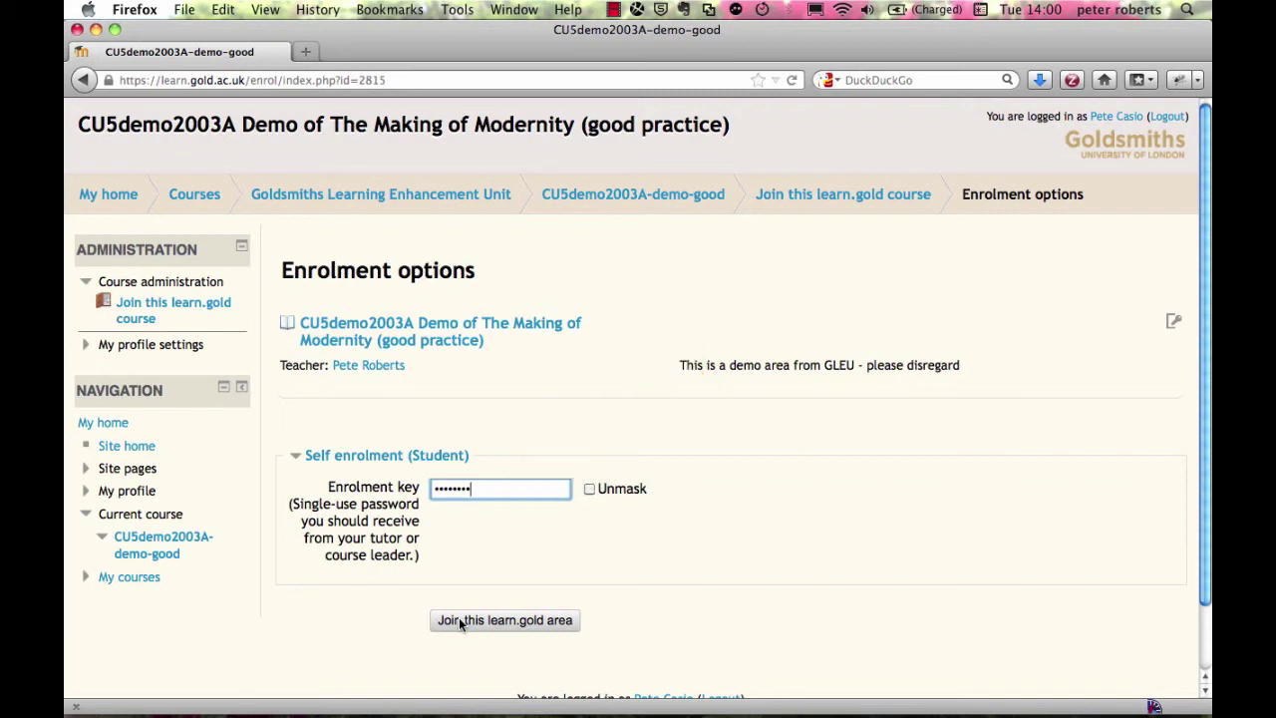
left_click(460, 623)
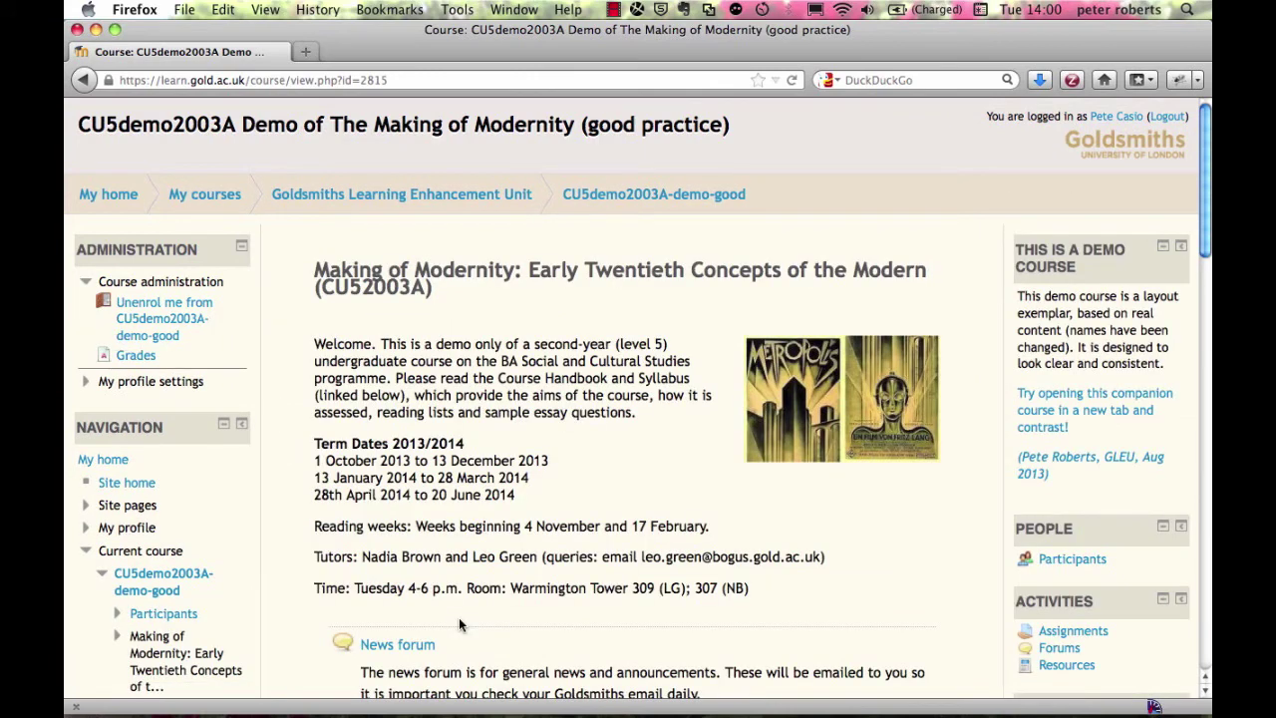
Go from the CU5demo2003A course page back to My home to check the joined course.
scroll(464, 624, "down", 10)
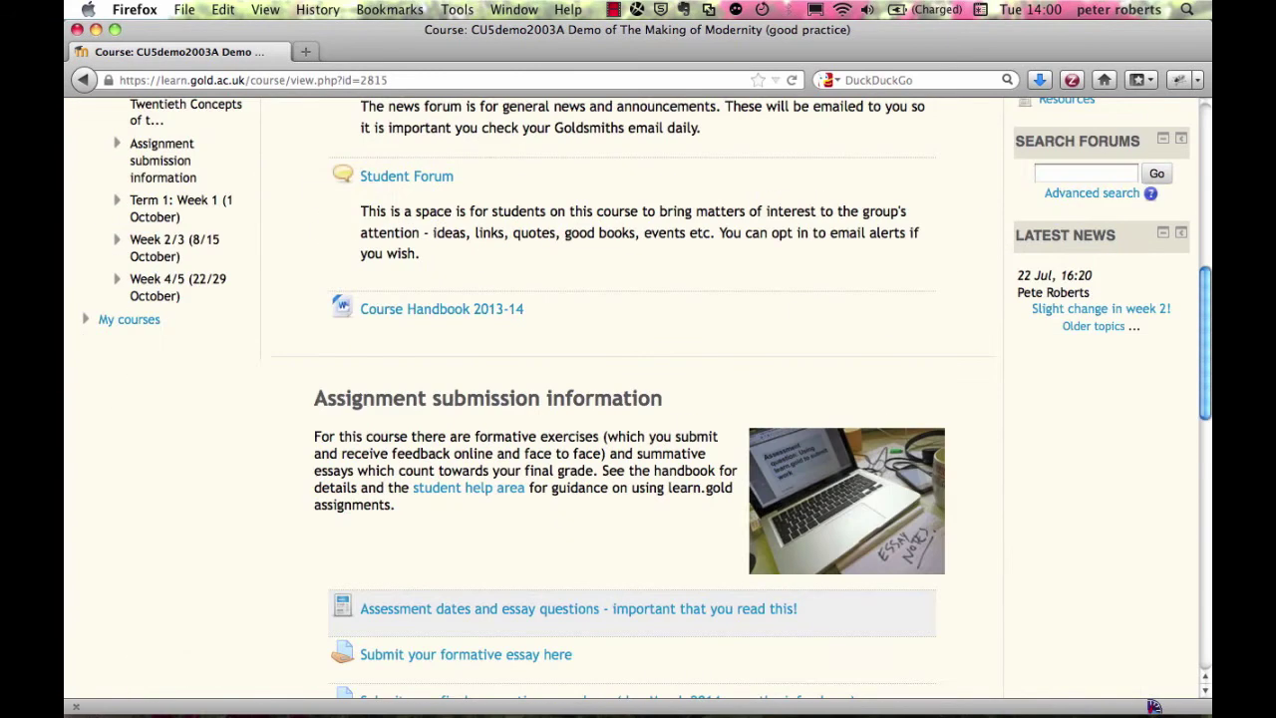
scroll(465, 624, "up", 10)
left_click(108, 194)
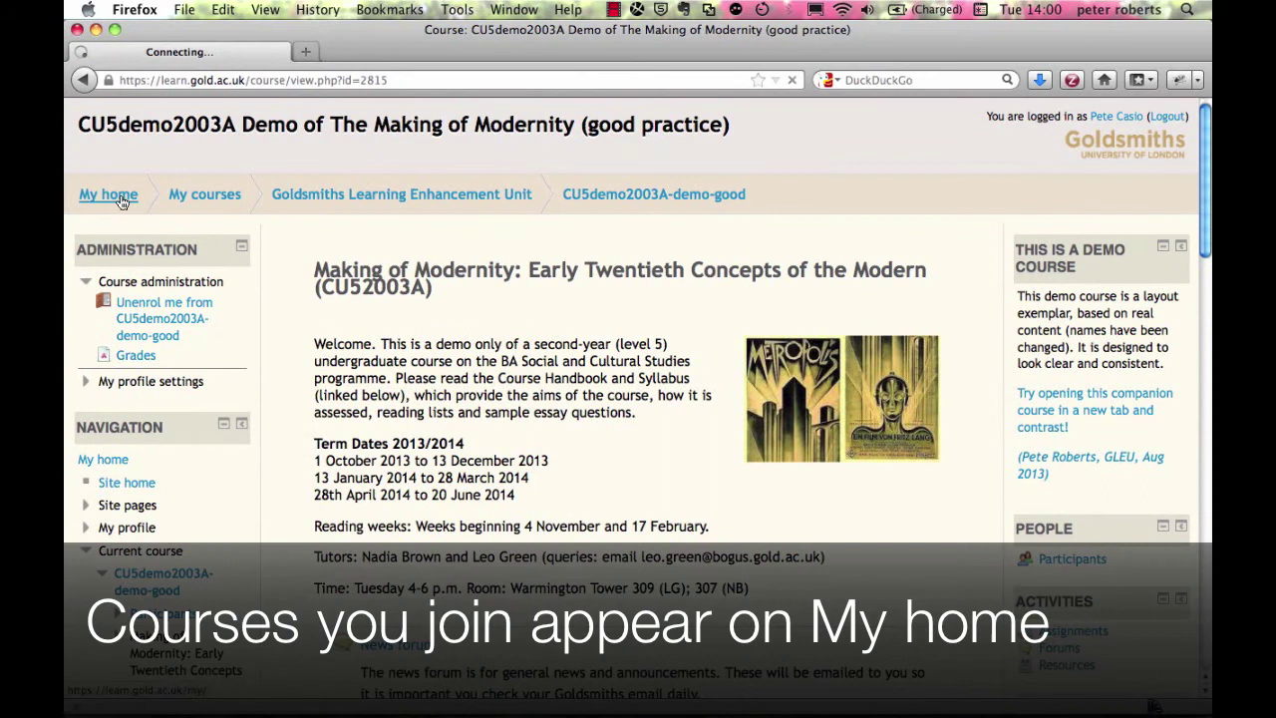
scroll(601, 308, "down", 5)
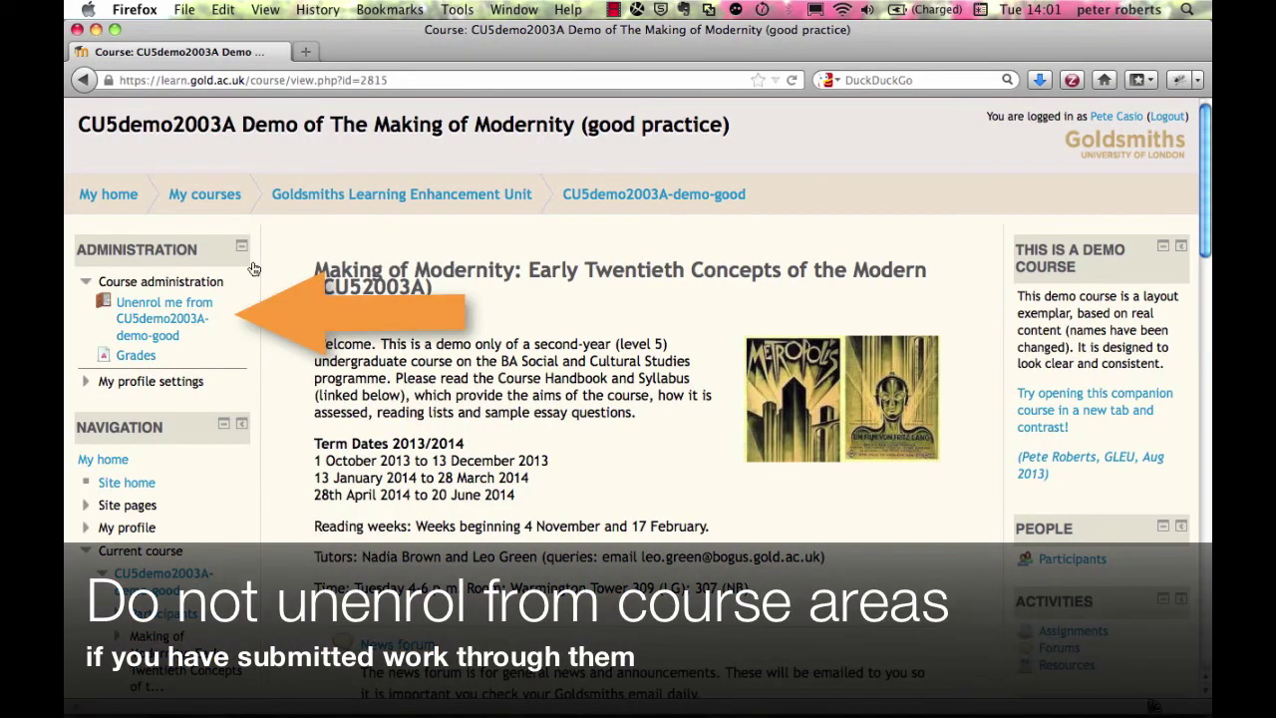
key("super+Tab")
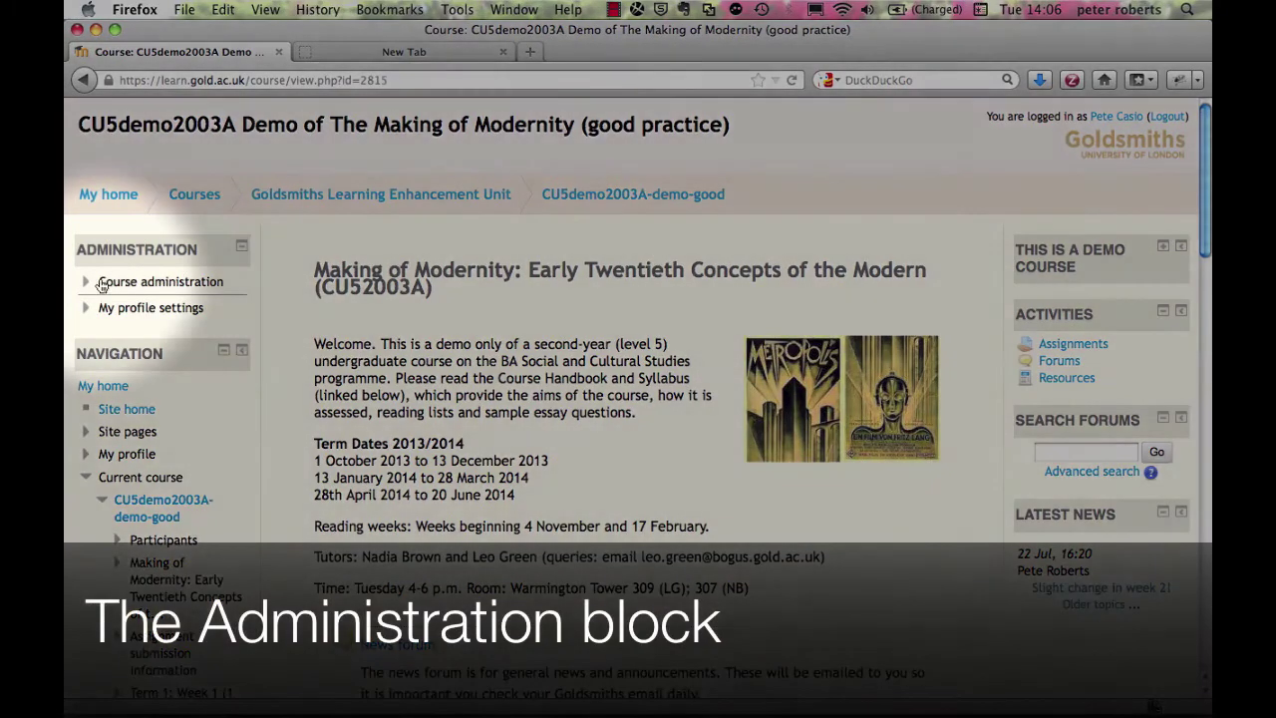
Expand Course administration and open the CU5demo2003A enrolment options page.
left_click(103, 284)
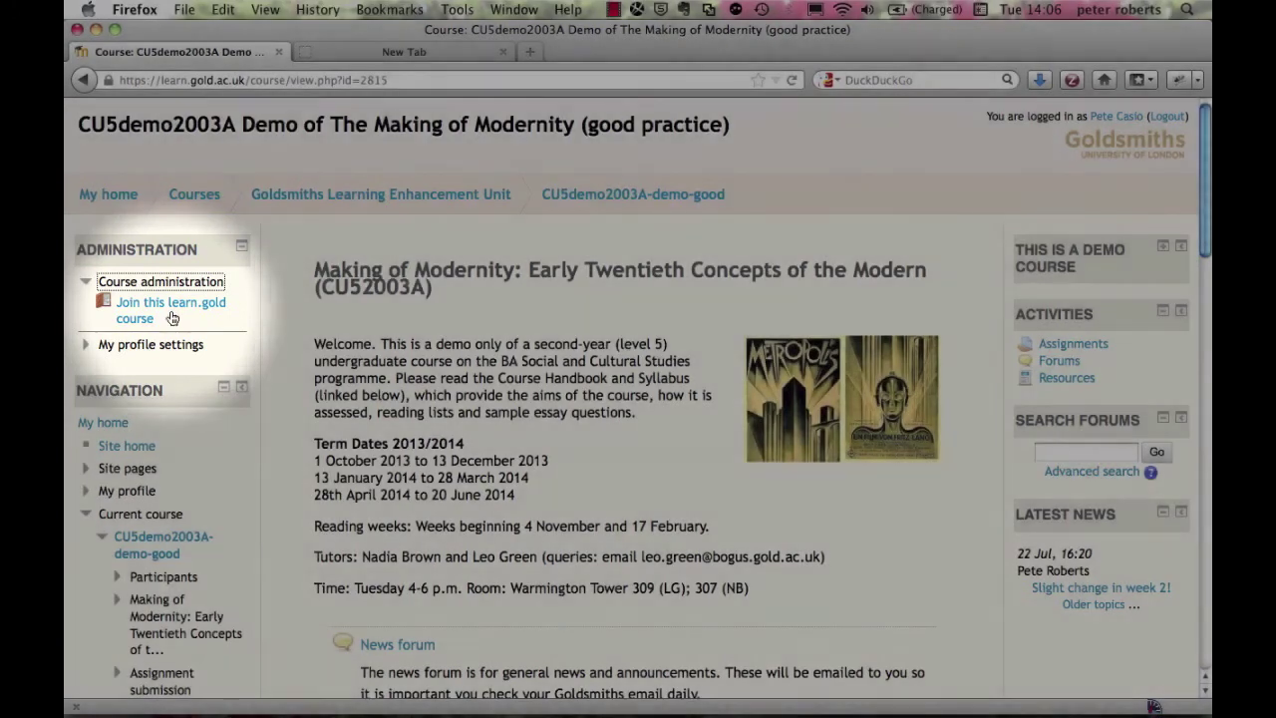
left_click(171, 312)
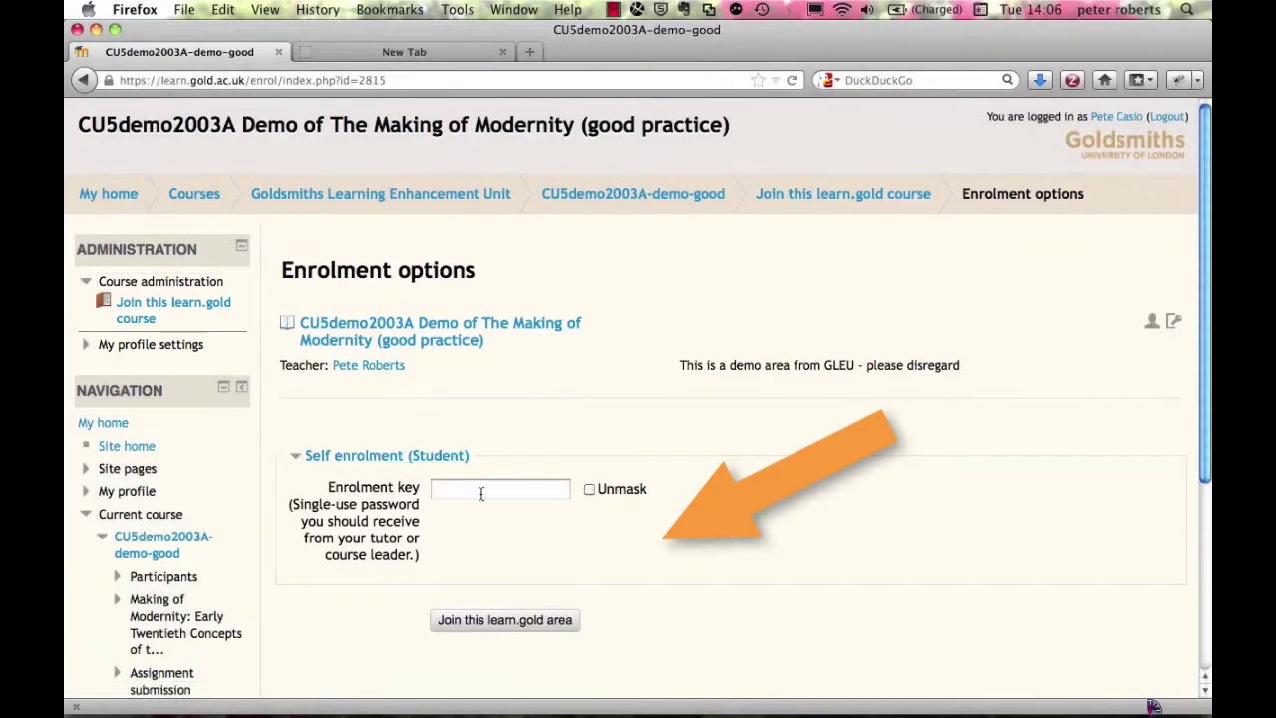